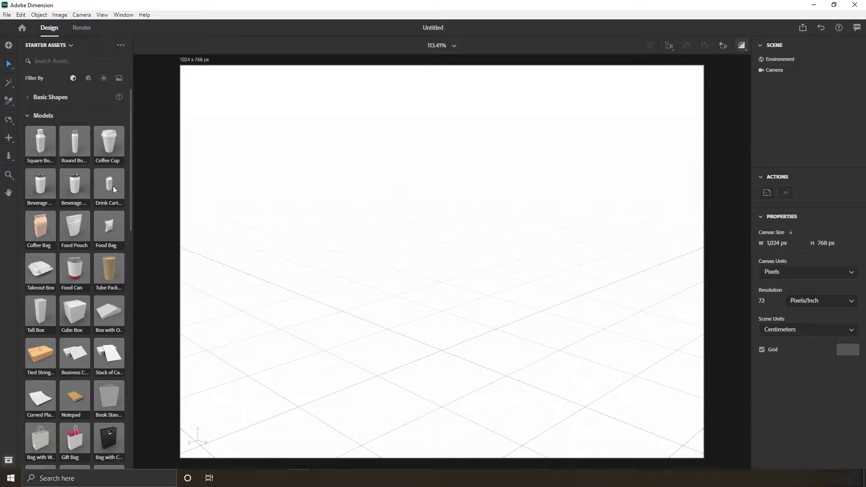
{"action": "scroll", "coordinate": [76, 158], "scroll_direction": "down", "scroll_amount": 1}
{"action": "scroll", "coordinate": [77, 158], "scroll_direction": "up", "scroll_amount": 1}
Step: Browse the Starter Assets Models and Basic Shapes categories, ending back on Models
{"action": "left_click", "coordinate": [44, 116]}
{"action": "left_click", "coordinate": [29, 100]}
{"action": "left_click", "coordinate": [33, 116]}
{"action": "scroll", "coordinate": [68, 187], "scroll_direction": "down", "scroll_amount": 2}
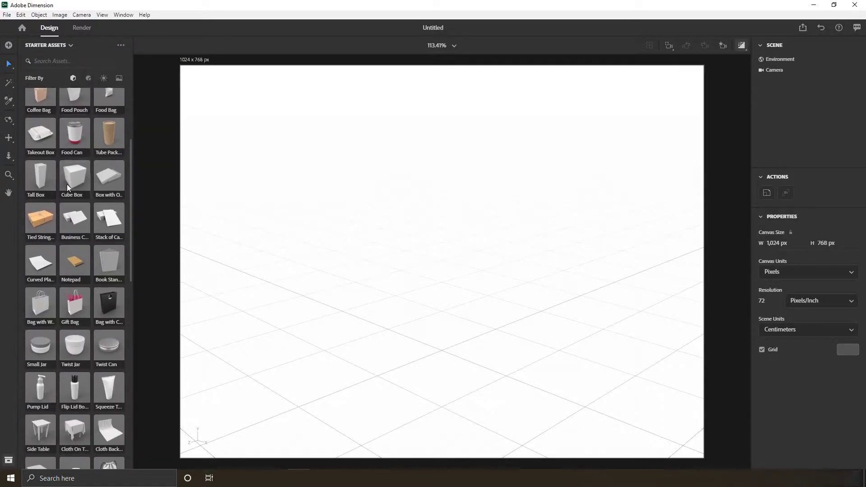
{"action": "scroll", "coordinate": [66, 184], "scroll_direction": "up", "scroll_amount": 3}
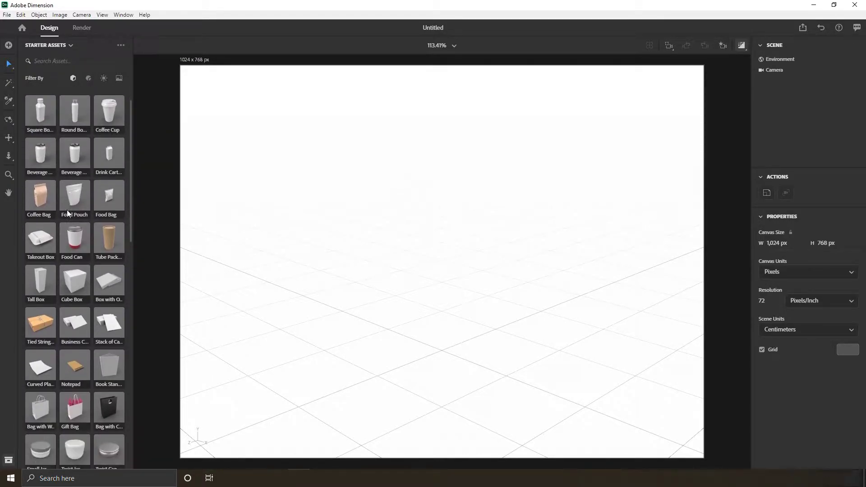
{"action": "scroll", "coordinate": [67, 210], "scroll_direction": "down", "scroll_amount": 5}
{"action": "left_click_drag", "start_coordinate": [38, 252], "coordinate": [352, 274]}
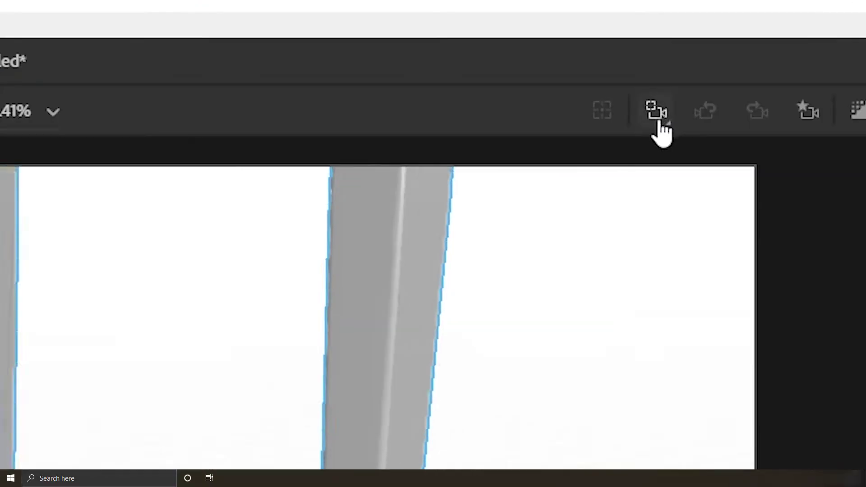
Step: Frame the whole side table and orbit the view to look down on it
{"action": "left_click", "coordinate": [668, 45]}
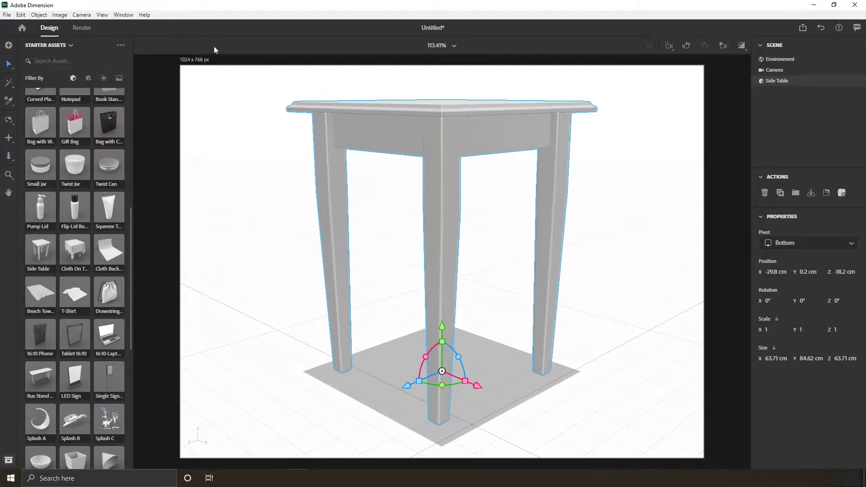
{"action": "left_click", "coordinate": [81, 15]}
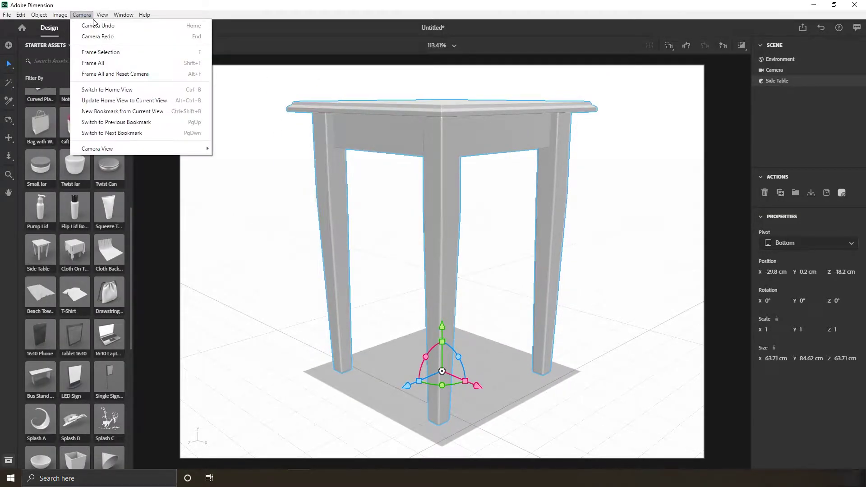
{"action": "left_click", "coordinate": [358, 32]}
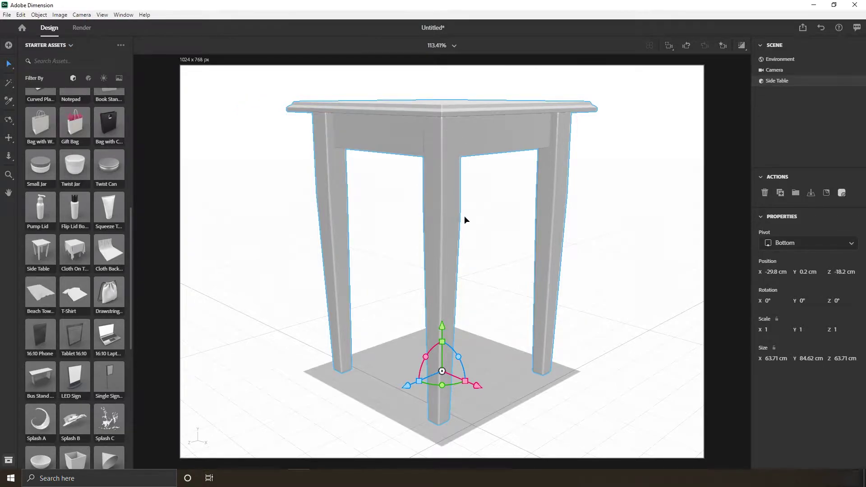
{"action": "key", "text": "f"}
{"action": "mouse_move", "coordinate": [464, 216]}
{"action": "right_mouse_down"}
{"action": "mouse_move", "coordinate": [458, 232]}
{"action": "mouse_move", "coordinate": [474, 257]}
{"action": "right_mouse_up"}
{"action": "scroll", "coordinate": [83, 238], "scroll_direction": "down", "scroll_amount": 8}
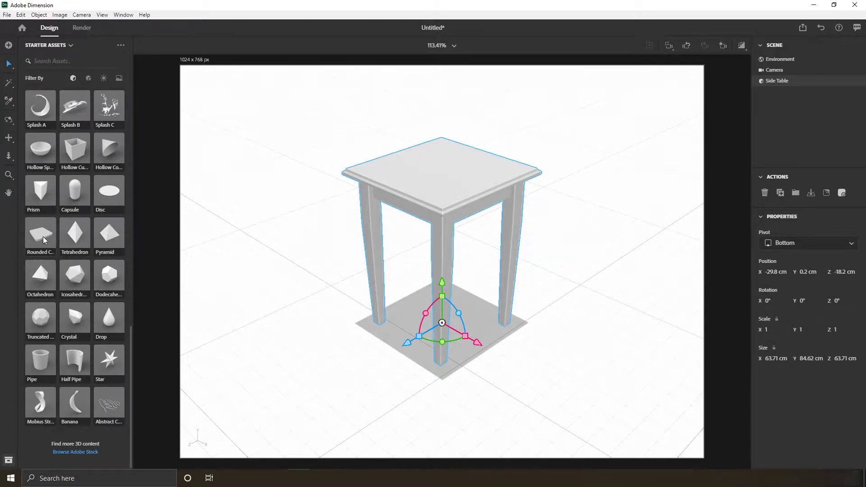
Step: Add a Rounded Cube Flat beside the table, then reselect the table for resizing
{"action": "mouse_move", "coordinate": [43, 236]}
{"action": "left_mouse_down"}
{"action": "mouse_move", "coordinate": [250, 238]}
{"action": "mouse_move", "coordinate": [352, 321]}
{"action": "mouse_move", "coordinate": [345, 311]}
{"action": "left_mouse_up"}
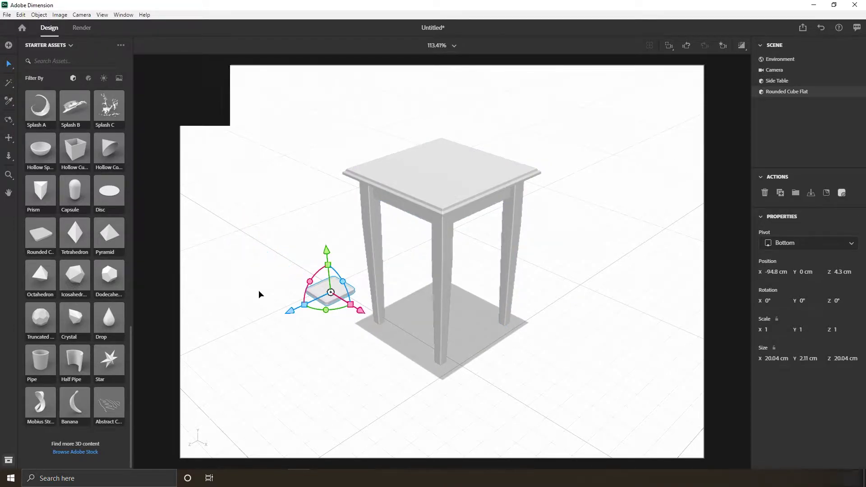
{"action": "left_click", "coordinate": [437, 285]}
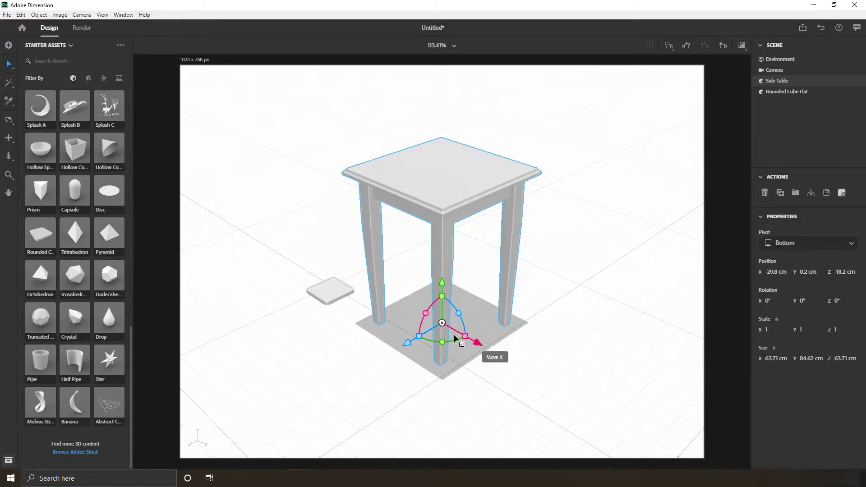
{"action": "mouse_move", "coordinate": [464, 336]}
{"action": "left_mouse_down"}
{"action": "mouse_move", "coordinate": [479, 350]}
{"action": "mouse_move", "coordinate": [464, 337]}
{"action": "mouse_move", "coordinate": [474, 344]}
{"action": "mouse_move", "coordinate": [464, 335]}
{"action": "mouse_move", "coordinate": [474, 325]}
{"action": "mouse_move", "coordinate": [461, 336]}
{"action": "mouse_move", "coordinate": [474, 318]}
{"action": "mouse_move", "coordinate": [465, 342]}
{"action": "left_mouse_up"}
Step: Set the side table's uniform scale to 0.9 and move the flat rounded cube onto its top
{"action": "left_click", "coordinate": [433, 257]}
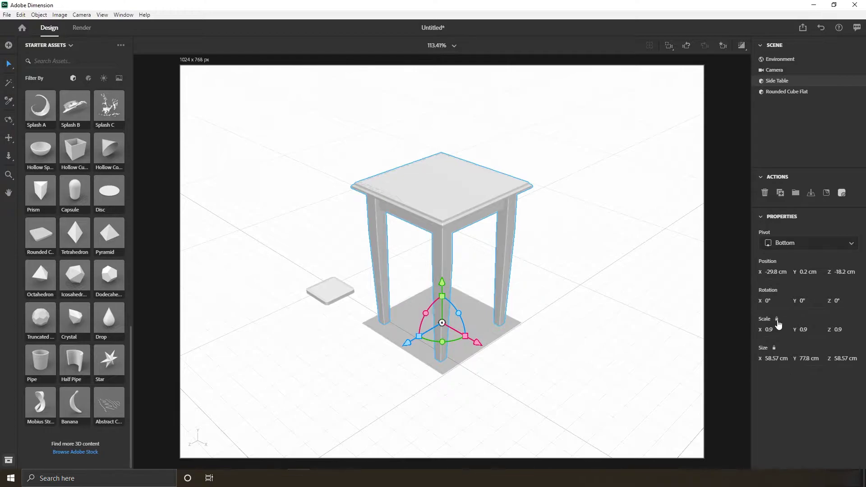
{"action": "mouse_move", "coordinate": [769, 329]}
{"action": "left_mouse_down"}
{"action": "mouse_move", "coordinate": [784, 330]}
{"action": "mouse_move", "coordinate": [760, 330]}
{"action": "left_mouse_up"}
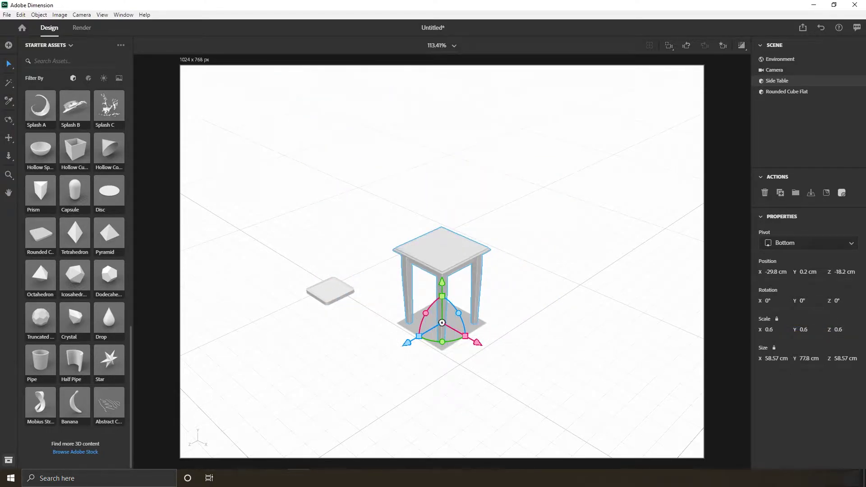
{"action": "left_click", "coordinate": [329, 291]}
{"action": "mouse_move", "coordinate": [339, 285]}
{"action": "left_mouse_down"}
{"action": "mouse_move", "coordinate": [332, 281]}
{"action": "mouse_move", "coordinate": [432, 266]}
{"action": "mouse_move", "coordinate": [432, 195]}
{"action": "mouse_move", "coordinate": [440, 203]}
{"action": "left_mouse_up"}
Step: Select the Rounded Cube Flat on its own in the Scene panel
{"action": "left_click", "coordinate": [773, 93]}
{"action": "left_click", "coordinate": [776, 82], "text": "shift"}
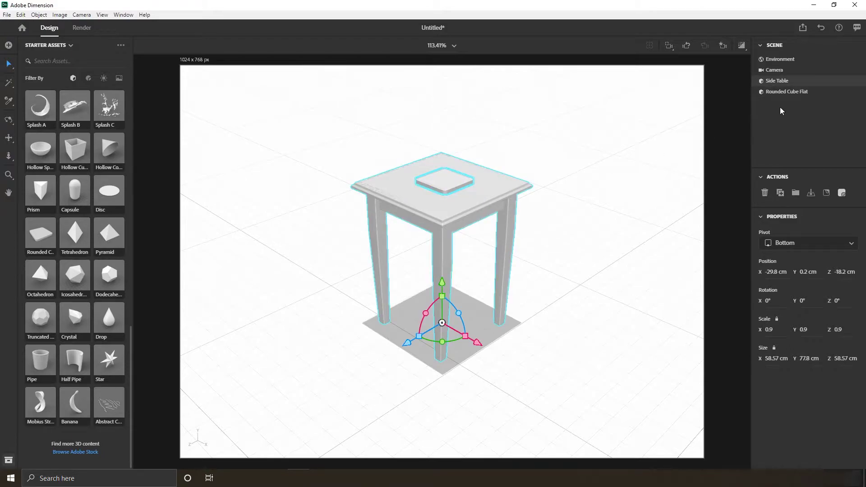
{"action": "left_click", "coordinate": [781, 92]}
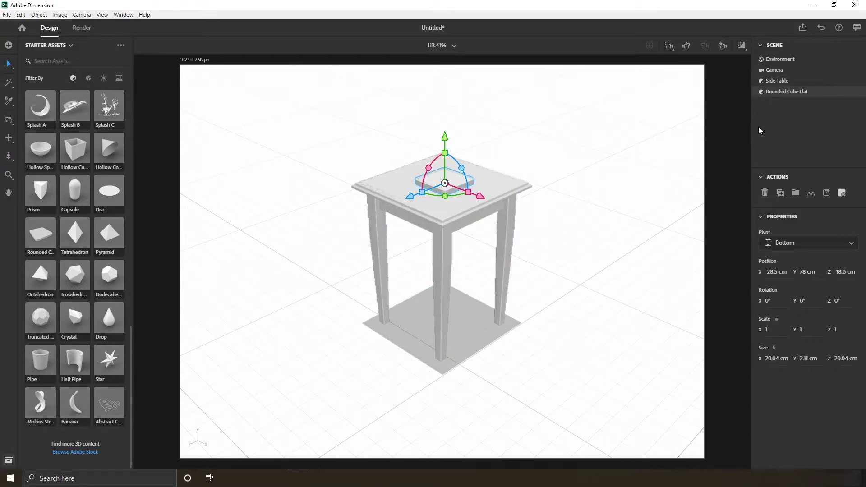
Step: Narrow the camera's field of view from 45° to 41°, ending on Environment settings
{"action": "left_click", "coordinate": [780, 59]}
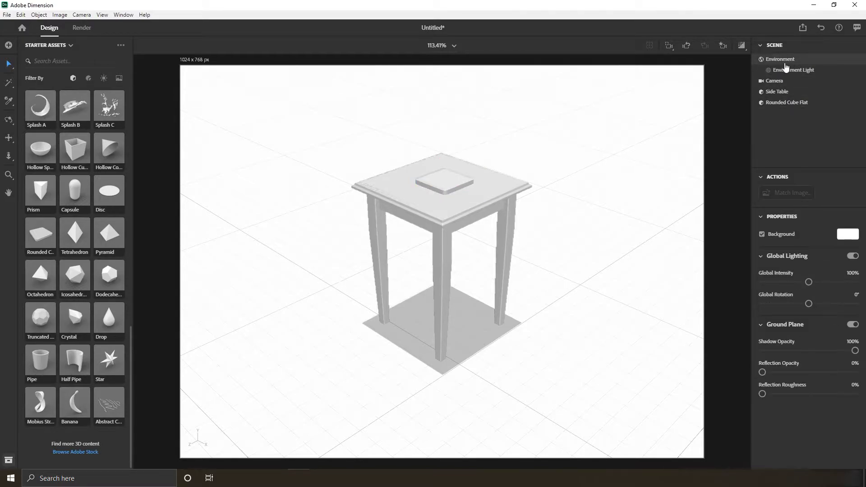
{"action": "left_click", "coordinate": [775, 81]}
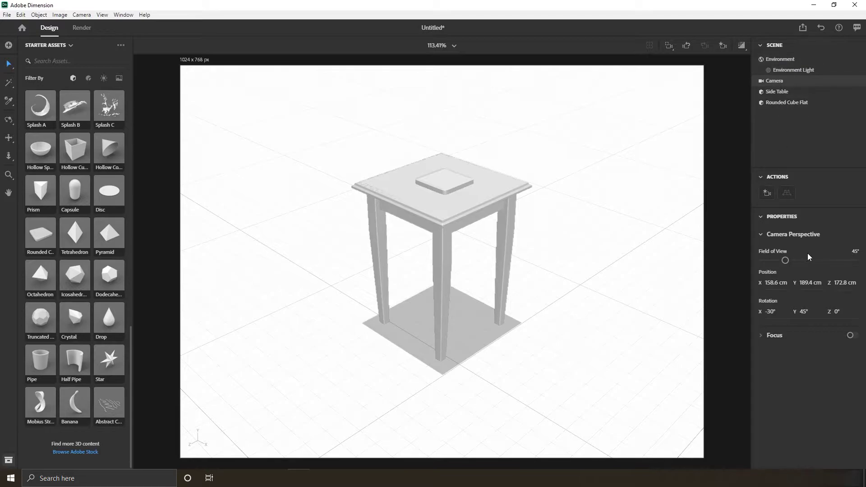
{"action": "left_click_drag", "start_coordinate": [785, 262], "coordinate": [782, 261]}
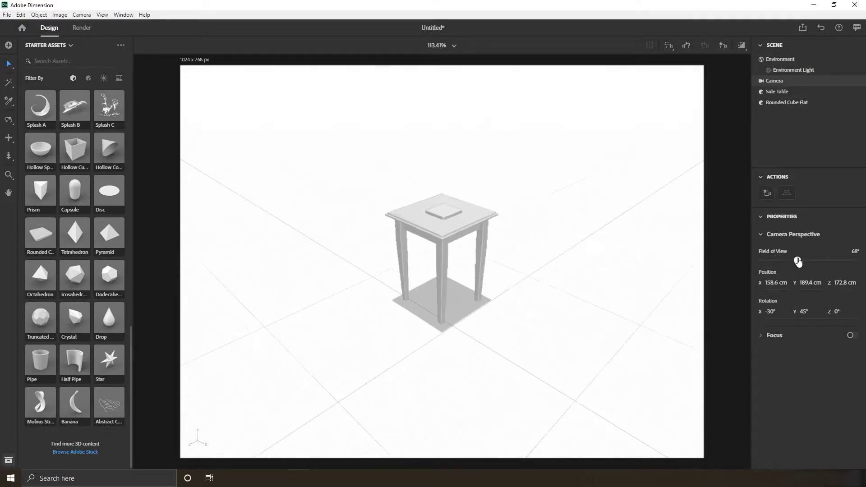
{"action": "left_click", "coordinate": [780, 60]}
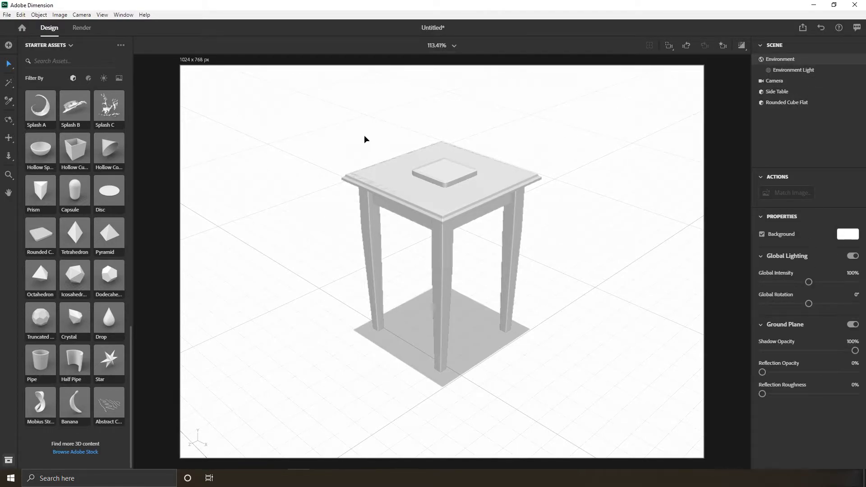
{"action": "left_click", "coordinate": [73, 455]}
{"action": "scroll", "coordinate": [664, 139], "scroll_direction": "down", "scroll_amount": 3}
{"action": "scroll", "coordinate": [664, 138], "scroll_direction": "up", "scroll_amount": 3}
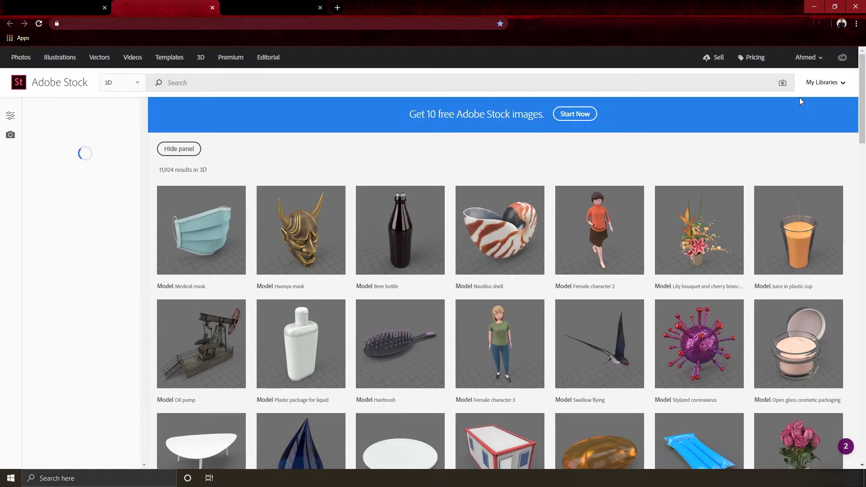
{"action": "scroll", "coordinate": [799, 97], "scroll_direction": "down", "scroll_amount": 2}
{"action": "scroll", "coordinate": [731, 148], "scroll_direction": "down", "scroll_amount": 3}
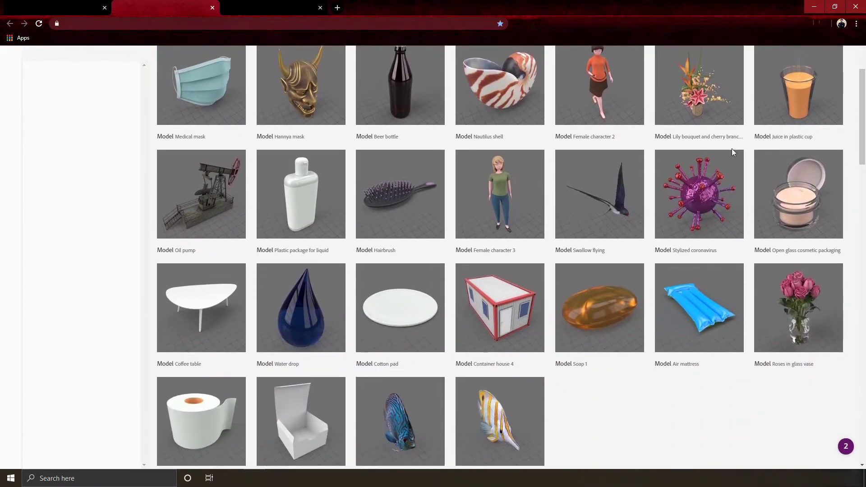
{"action": "scroll", "coordinate": [731, 147], "scroll_direction": "up", "scroll_amount": 1}
{"action": "scroll", "coordinate": [732, 148], "scroll_direction": "up", "scroll_amount": 3}
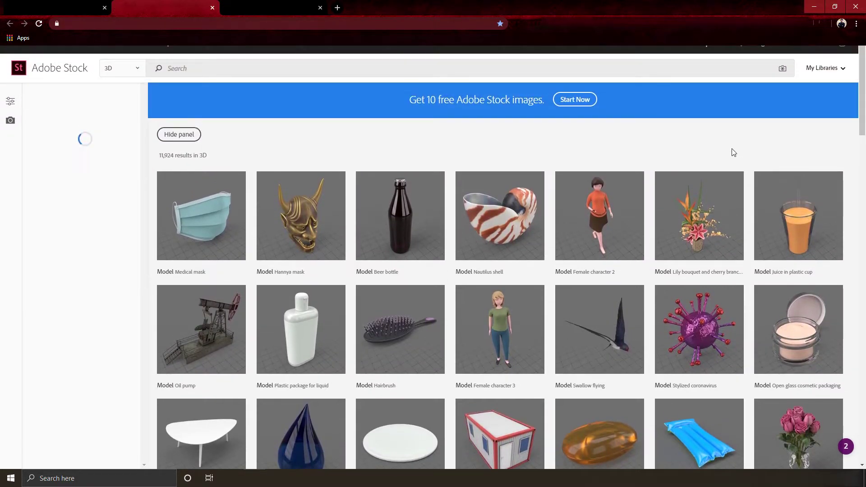
{"action": "scroll", "coordinate": [733, 152], "scroll_direction": "down", "scroll_amount": 1}
{"action": "key", "text": "alt+Tab"}
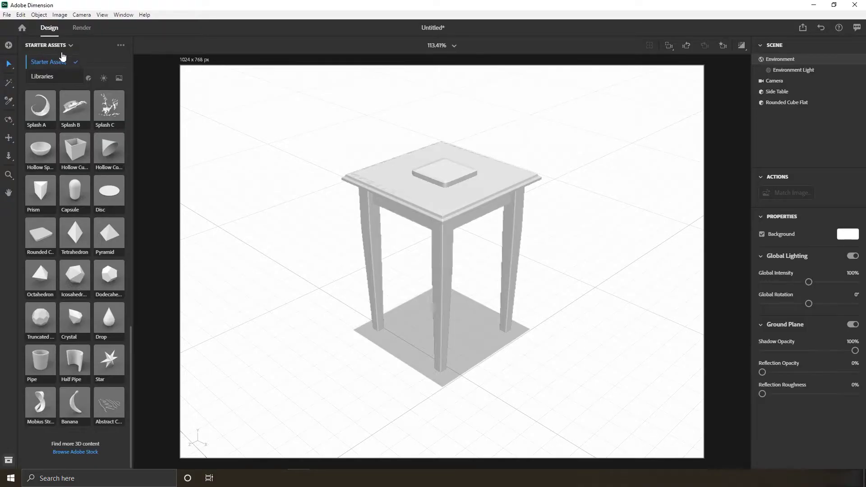
{"action": "left_click", "coordinate": [54, 78]}
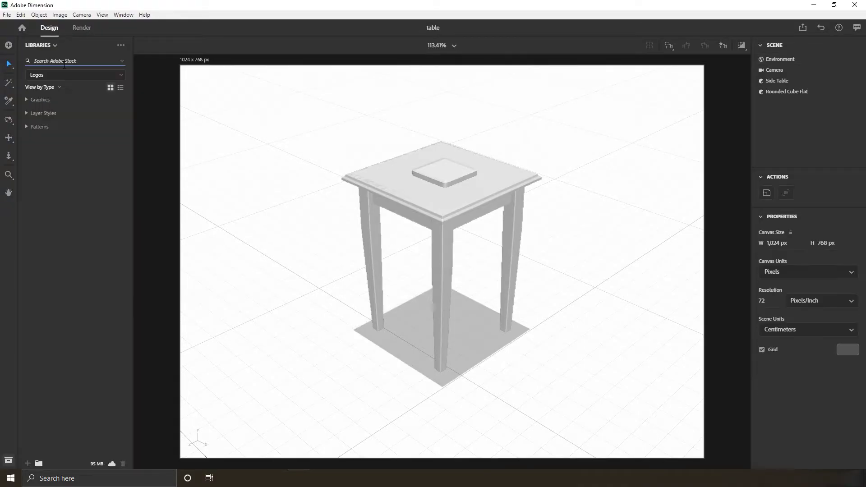
{"action": "type", "text": "dog"}
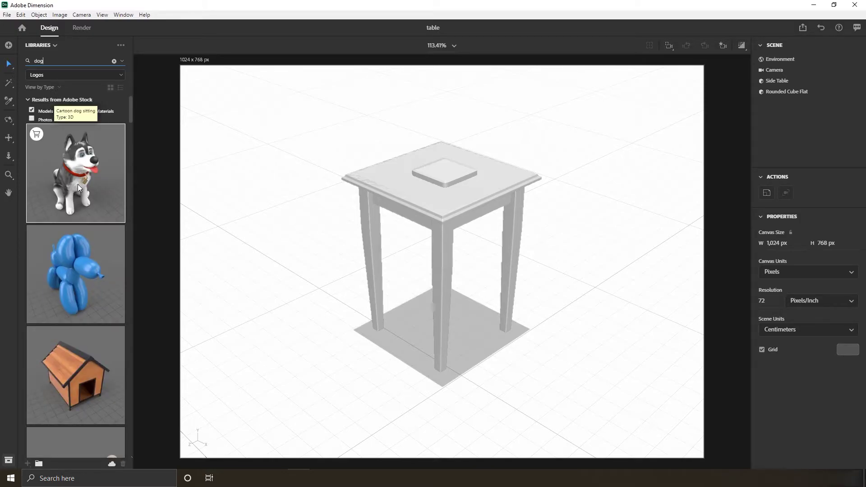
{"action": "scroll", "coordinate": [70, 275], "scroll_direction": "down", "scroll_amount": 3}
{"action": "scroll", "coordinate": [70, 276], "scroll_direction": "down", "scroll_amount": 1}
{"action": "scroll", "coordinate": [78, 252], "scroll_direction": "up", "scroll_amount": 4}
{"action": "scroll", "coordinate": [78, 240], "scroll_direction": "up", "scroll_amount": 1}
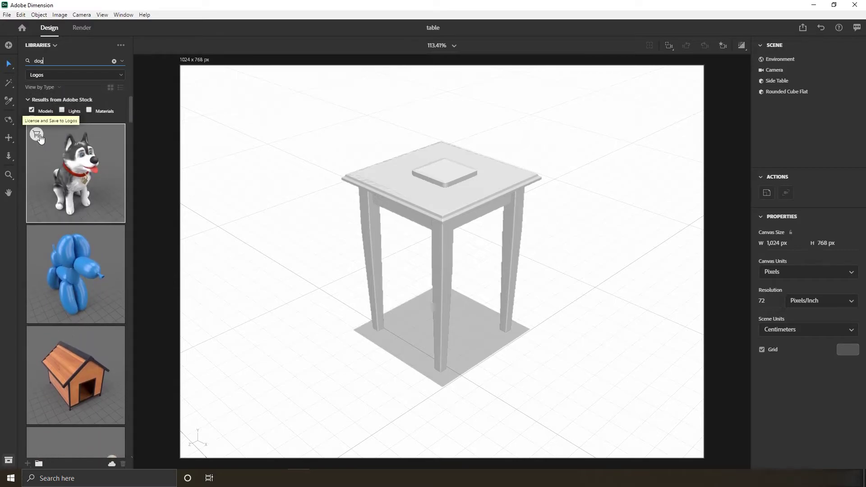
{"action": "left_click", "coordinate": [56, 152]}
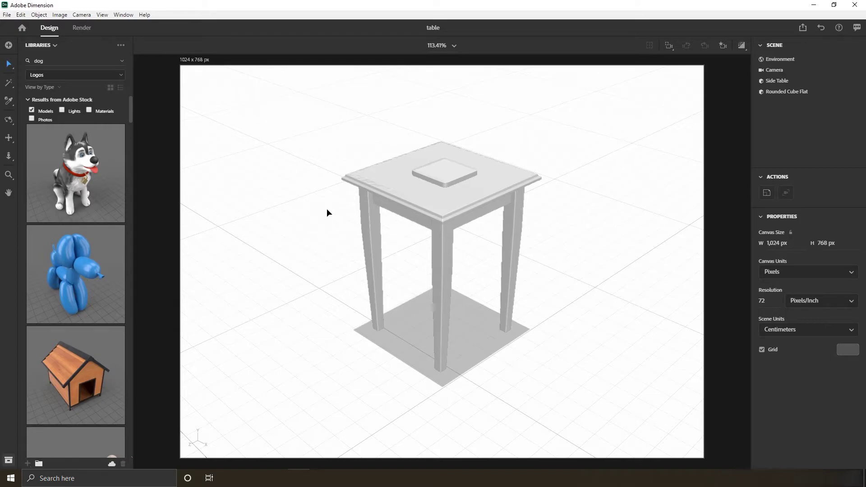
{"action": "scroll", "coordinate": [71, 203], "scroll_direction": "down", "scroll_amount": 3}
{"action": "scroll", "coordinate": [98, 257], "scroll_direction": "down", "scroll_amount": 2}
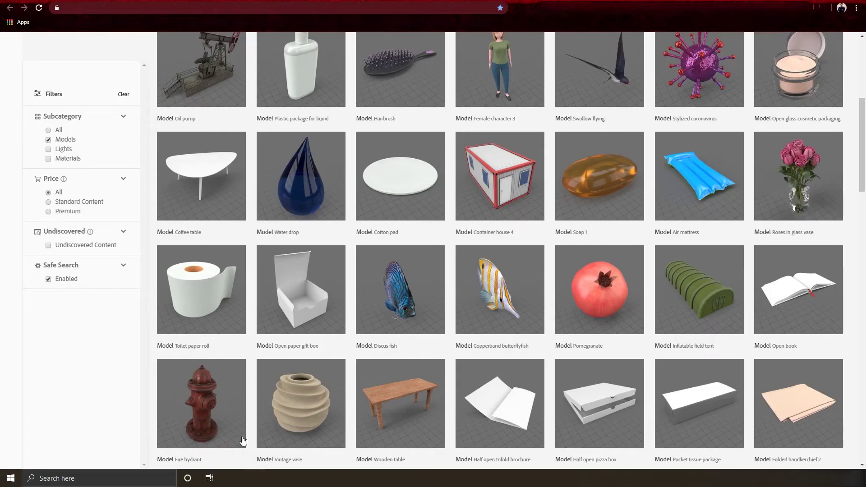
{"action": "scroll", "coordinate": [163, 142], "scroll_direction": "up", "scroll_amount": 2}
{"action": "scroll", "coordinate": [163, 142], "scroll_direction": "up", "scroll_amount": 2}
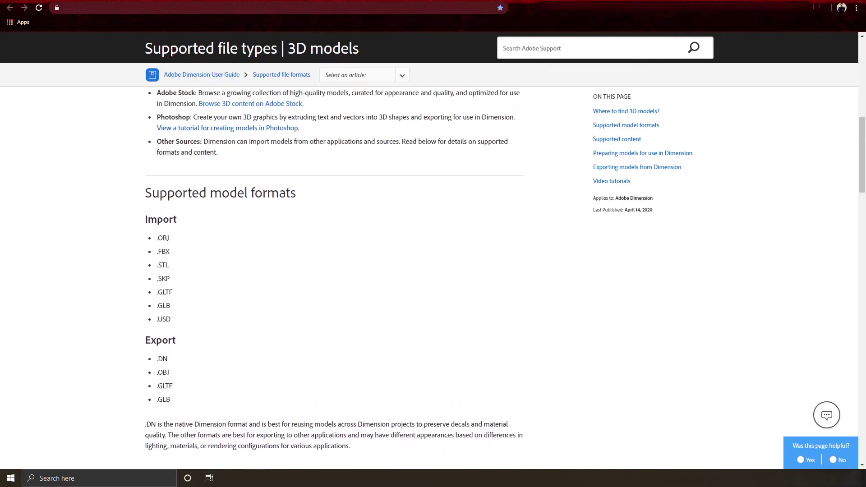
Step: Select, then deselect, the 'Supported file types | 3D models' page title
{"action": "triple_click", "coordinate": [203, 47]}
{"action": "left_click", "coordinate": [118, 74]}
{"action": "scroll", "coordinate": [115, 217], "scroll_direction": "down", "scroll_amount": 1}
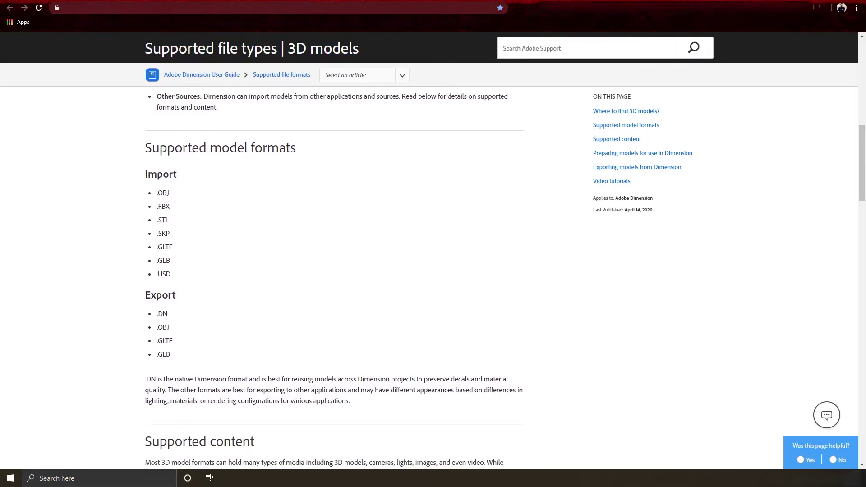
{"action": "scroll", "coordinate": [168, 207], "scroll_direction": "down", "scroll_amount": 1}
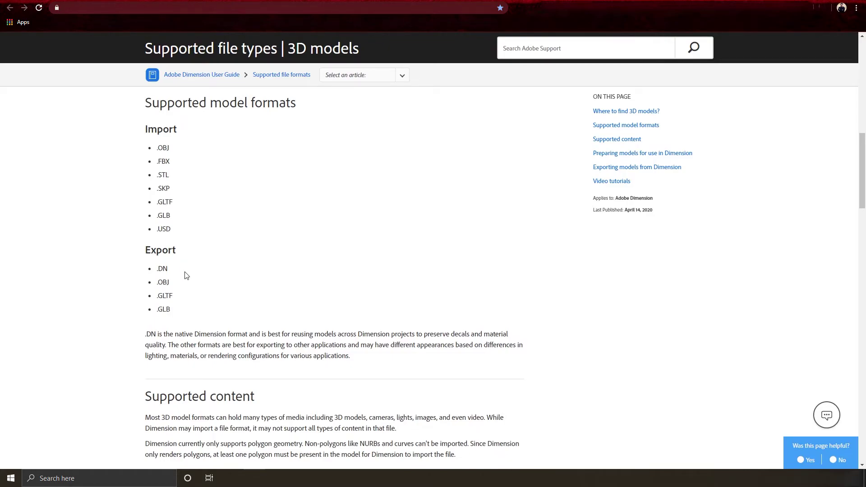
Step: Switch to the 'free 3d models obj' search results and open a free 3D model gallery
{"action": "key", "text": "ctrl+Tab"}
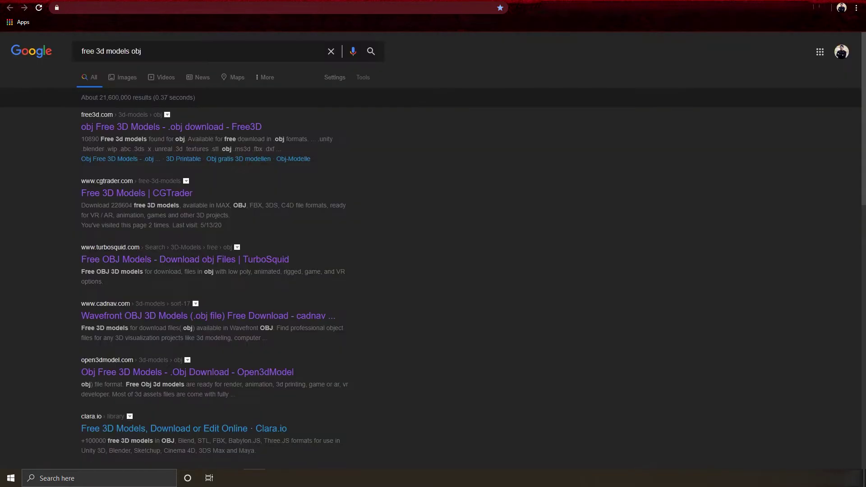
{"action": "left_click", "coordinate": [203, 50]}
{"action": "left_click", "coordinate": [22, 144]}
{"action": "scroll", "coordinate": [65, 319], "scroll_direction": "down", "scroll_amount": 6}
{"action": "scroll", "coordinate": [65, 319], "scroll_direction": "down", "scroll_amount": 4}
{"action": "scroll", "coordinate": [64, 319], "scroll_direction": "down", "scroll_amount": 2}
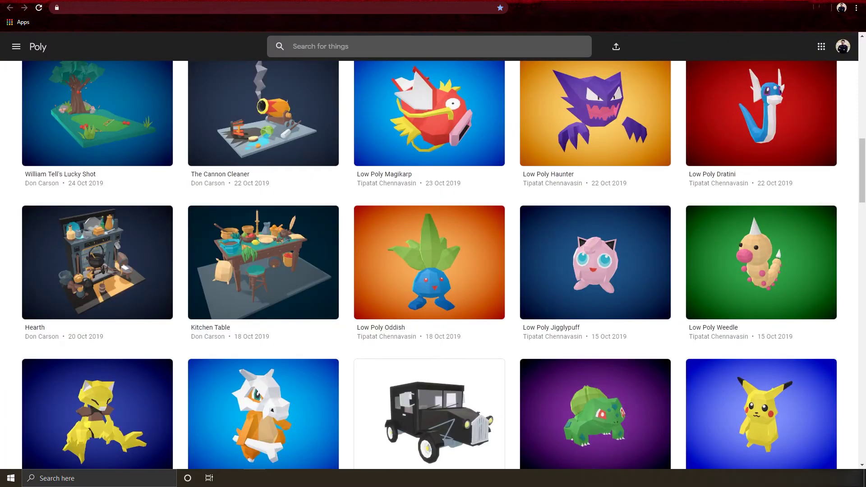
{"action": "scroll", "coordinate": [361, 134], "scroll_direction": "up", "scroll_amount": 4}
{"action": "scroll", "coordinate": [360, 135], "scroll_direction": "up", "scroll_amount": 4}
{"action": "scroll", "coordinate": [379, 190], "scroll_direction": "up", "scroll_amount": 4}
{"action": "scroll", "coordinate": [397, 234], "scroll_direction": "up", "scroll_amount": 2}
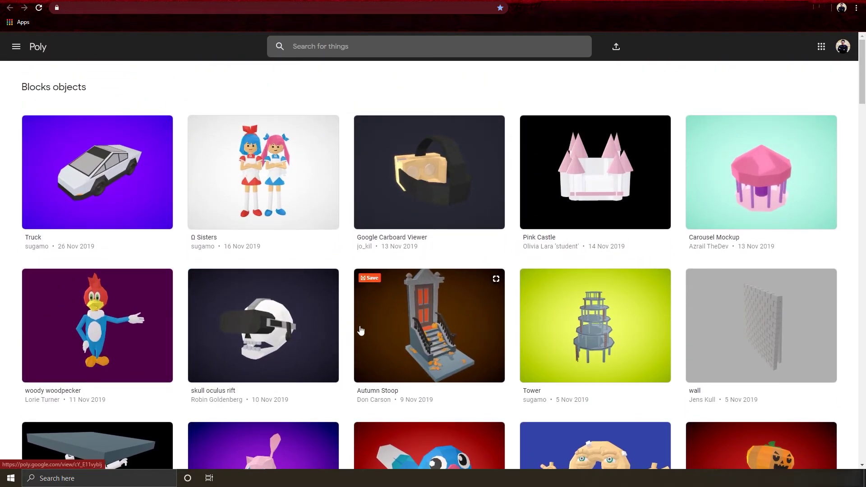
Step: Open the skull oculus rift model, rotate it, and choose the Original OBJ file download
{"action": "left_click", "coordinate": [284, 317]}
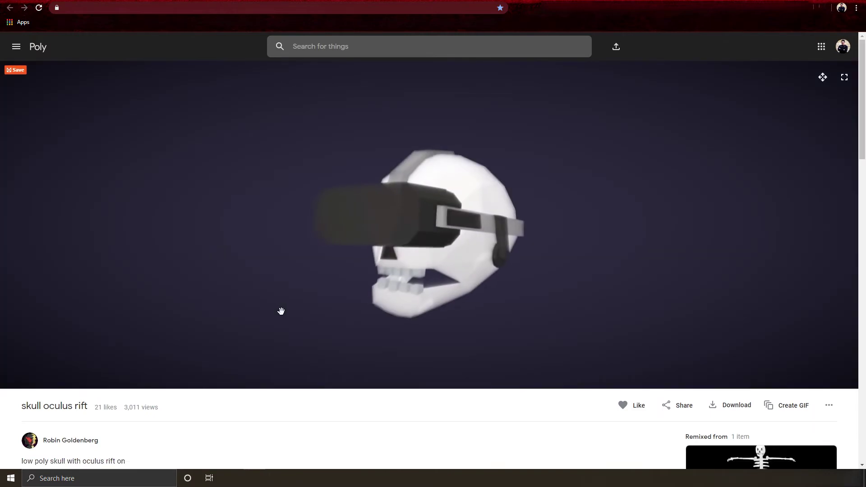
{"action": "mouse_move", "coordinate": [371, 253]}
{"action": "left_mouse_down"}
{"action": "mouse_move", "coordinate": [506, 265]}
{"action": "mouse_move", "coordinate": [382, 243]}
{"action": "left_mouse_up"}
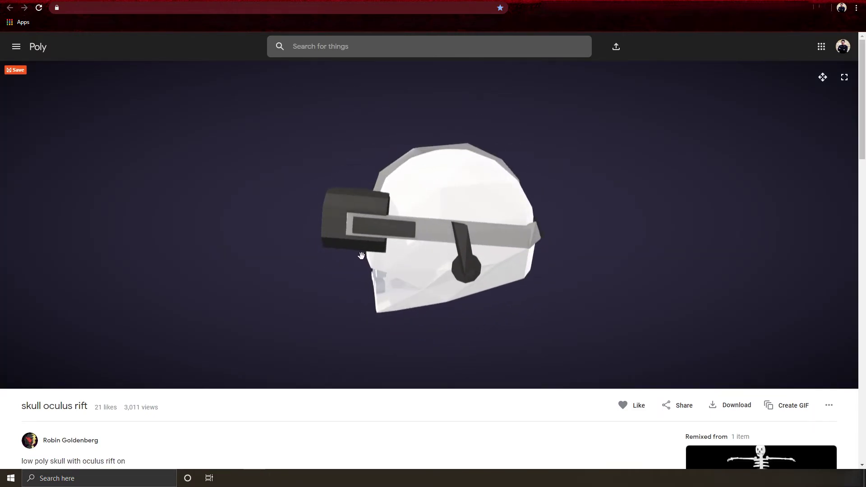
{"action": "left_click", "coordinate": [731, 404]}
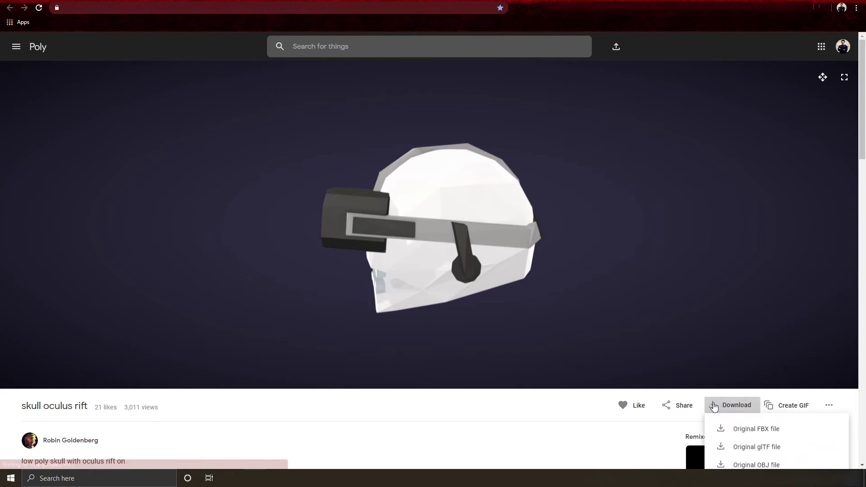
{"action": "scroll", "coordinate": [713, 399], "scroll_direction": "down", "scroll_amount": 1}
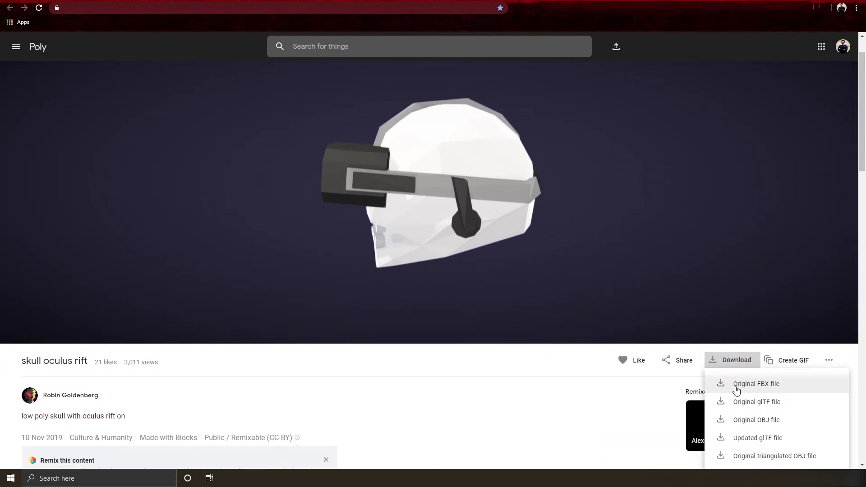
{"action": "left_click", "coordinate": [754, 419]}
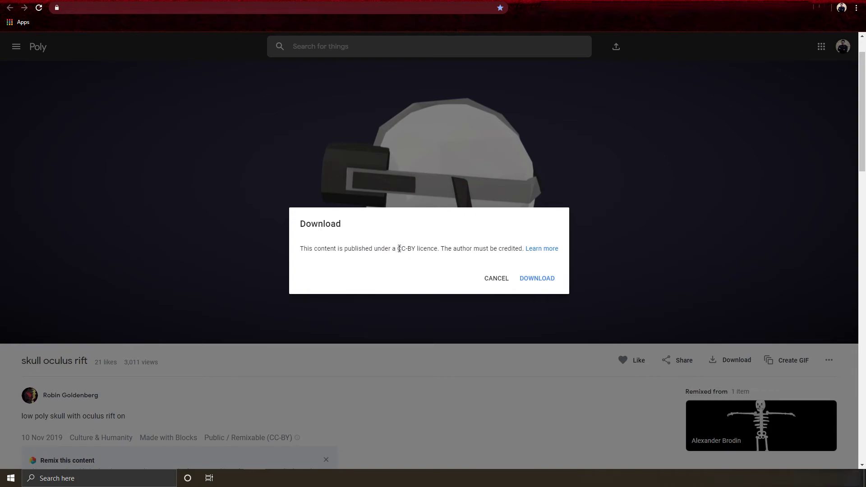
Step: Confirm the CC-BY licence download and select the author's name for crediting
{"action": "left_click_drag", "start_coordinate": [398, 248], "coordinate": [439, 248]}
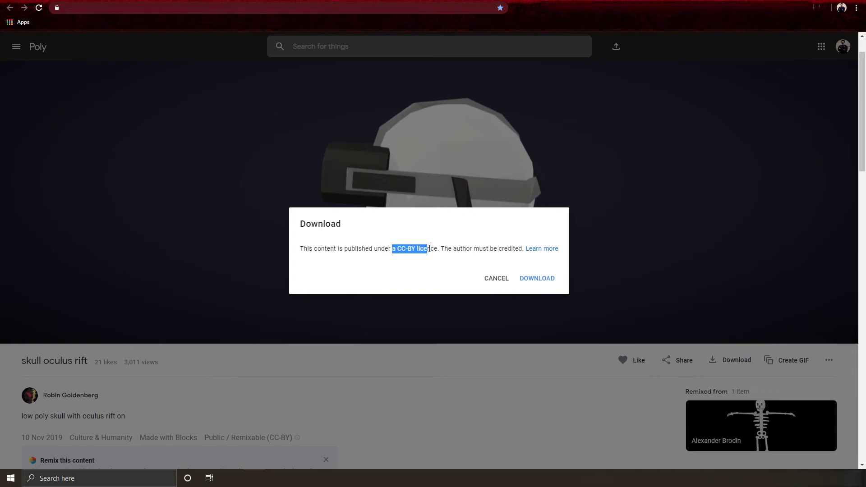
{"action": "left_click", "coordinate": [450, 279]}
{"action": "left_click", "coordinate": [537, 277]}
{"action": "scroll", "coordinate": [88, 396], "scroll_direction": "down", "scroll_amount": 1}
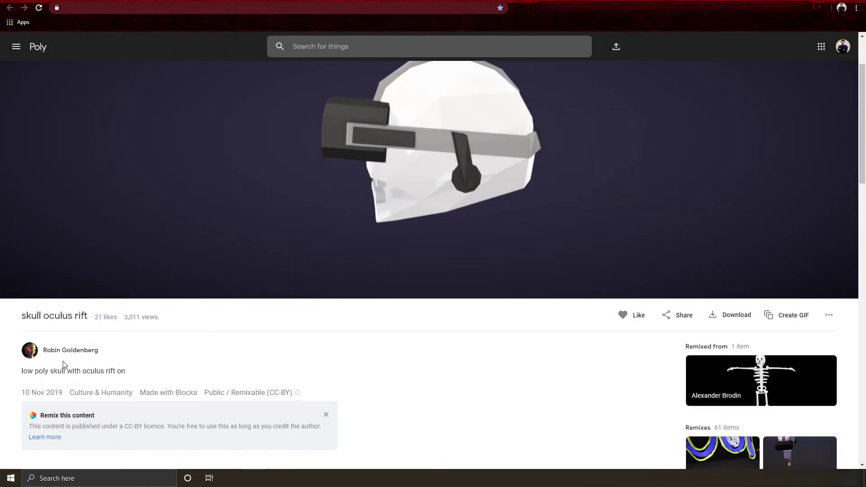
{"action": "triple_click", "coordinate": [110, 353]}
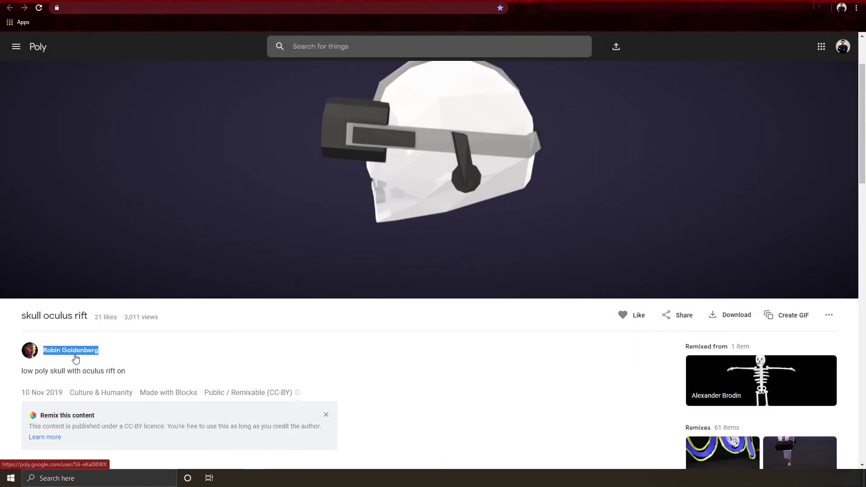
Step: Move the Wine Bottle obj group onto the table top, deselect it, and show Starter Assets
{"action": "left_click", "coordinate": [144, 356]}
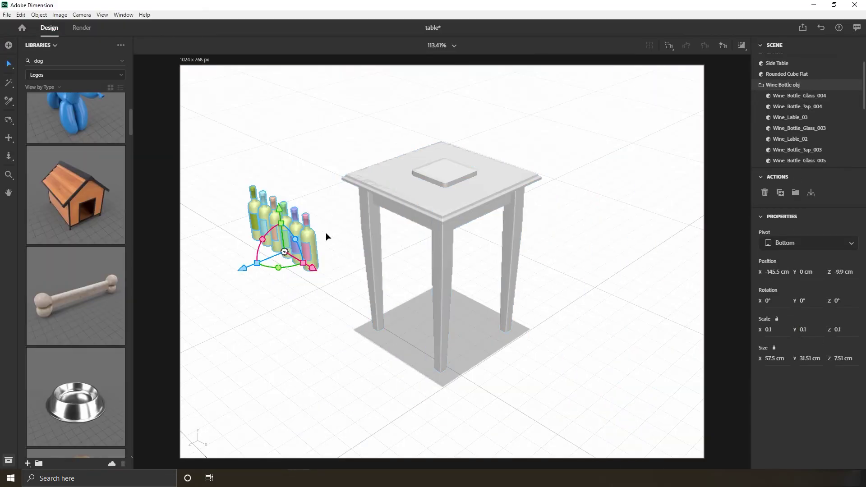
{"action": "mouse_move", "coordinate": [328, 232]}
{"action": "left_mouse_down"}
{"action": "mouse_move", "coordinate": [407, 165]}
{"action": "mouse_move", "coordinate": [433, 163]}
{"action": "left_mouse_up"}
{"action": "left_click", "coordinate": [540, 143]}
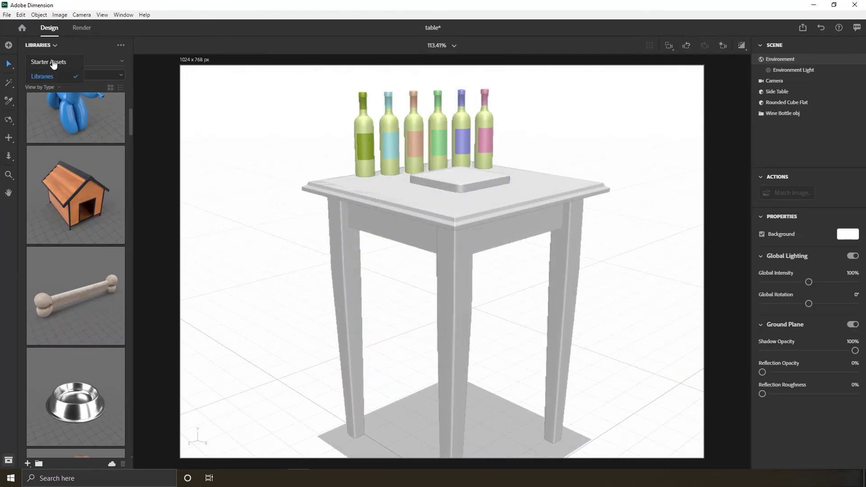
{"action": "left_click", "coordinate": [48, 62]}
{"action": "scroll", "coordinate": [73, 220], "scroll_direction": "down", "scroll_amount": 10}
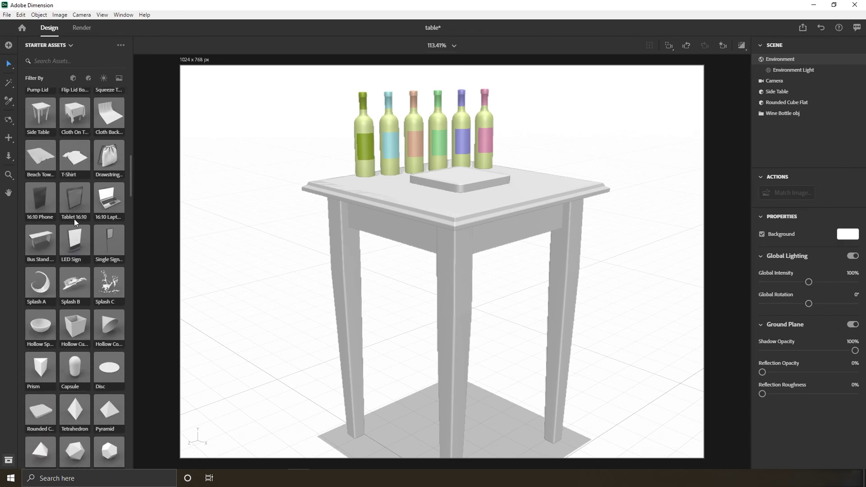
{"action": "scroll", "coordinate": [74, 218], "scroll_direction": "down", "scroll_amount": 10}
{"action": "scroll", "coordinate": [67, 219], "scroll_direction": "down", "scroll_amount": 8}
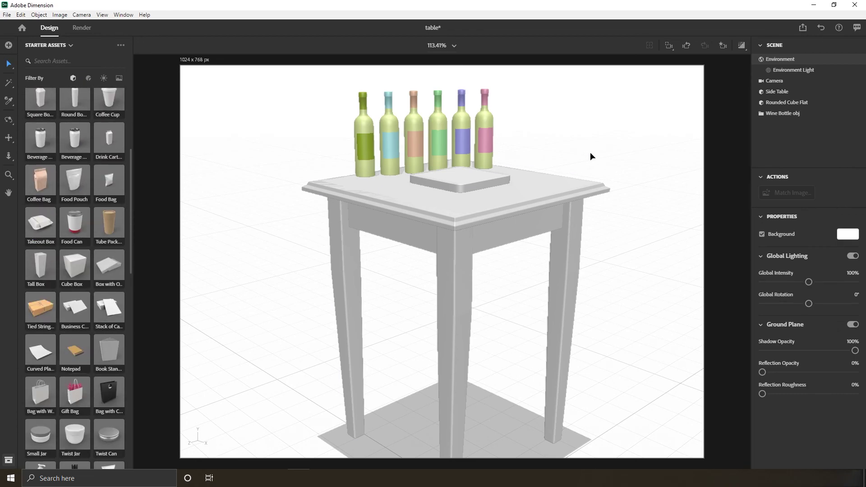